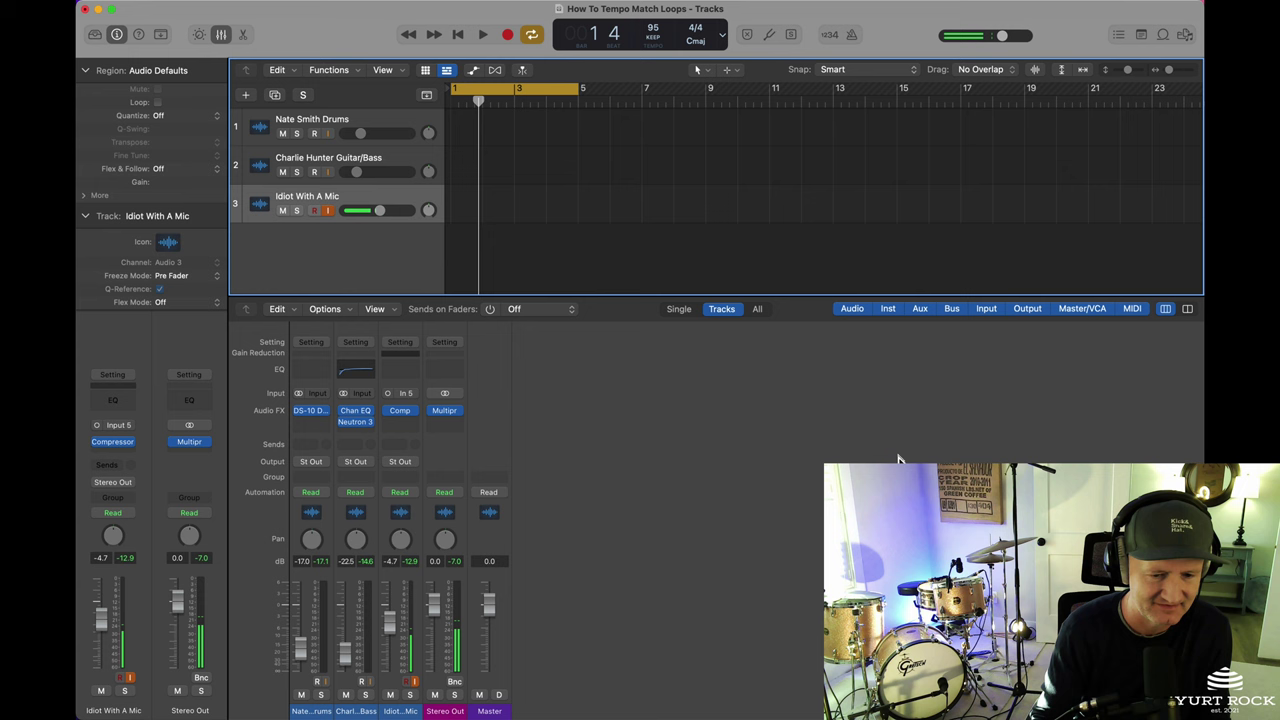
# - Bring up the Finder folder of 94bpm Heavyweight drum loops with B2_HW_NSPC_94.wav selected
pyautogui.press('super+Tab')
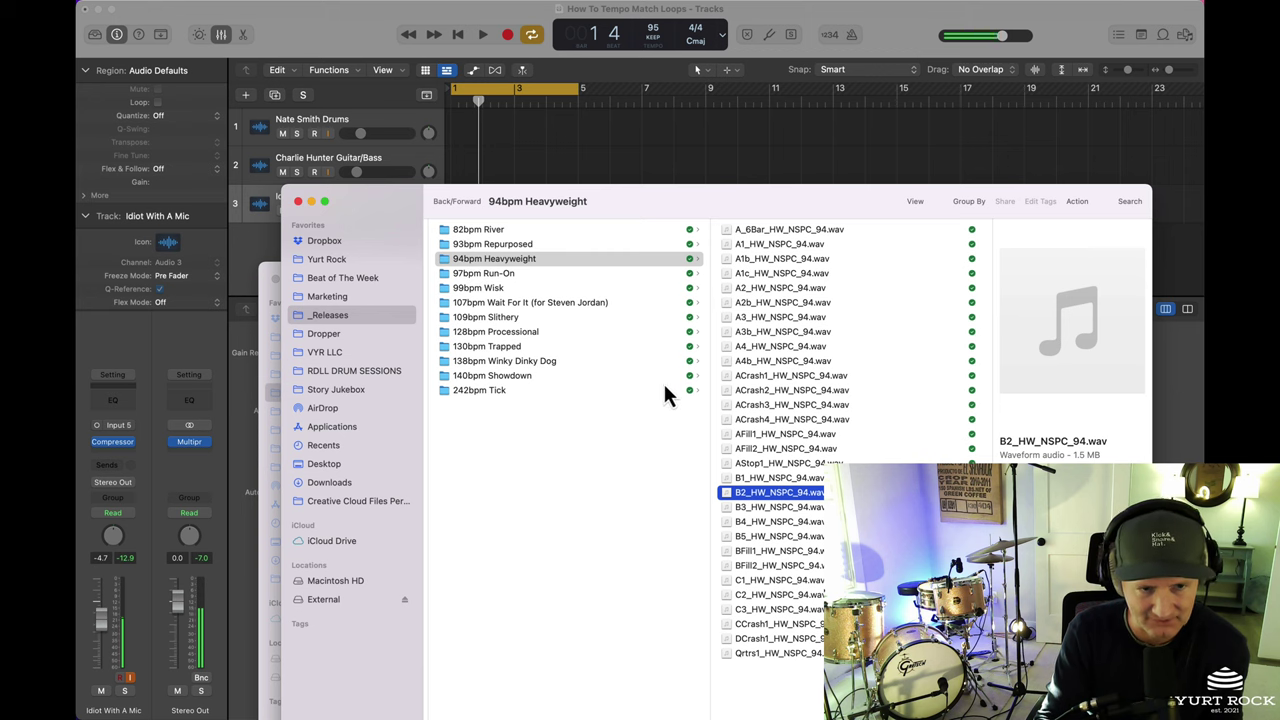
# - Drop B2_HW_NSPC_94.wav onto the Nate Smith Drums track at bar 1
pyautogui.click(466, 24)
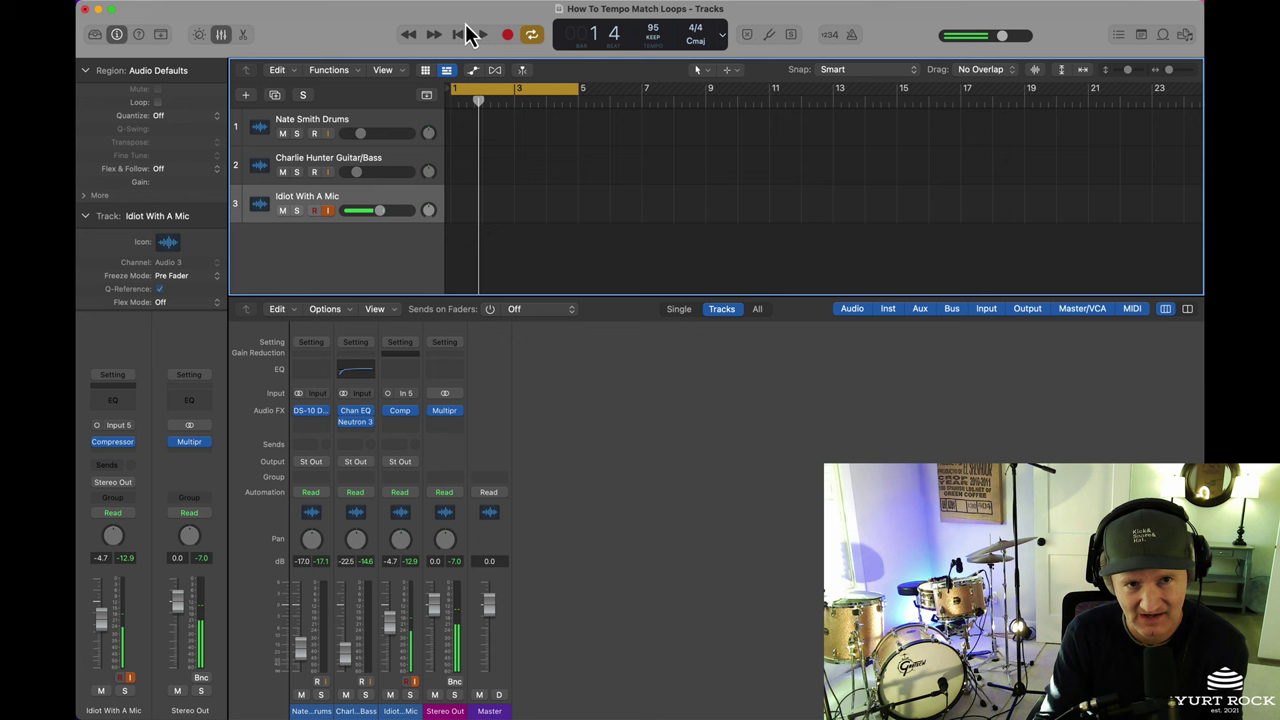
pyautogui.press('super+Tab')
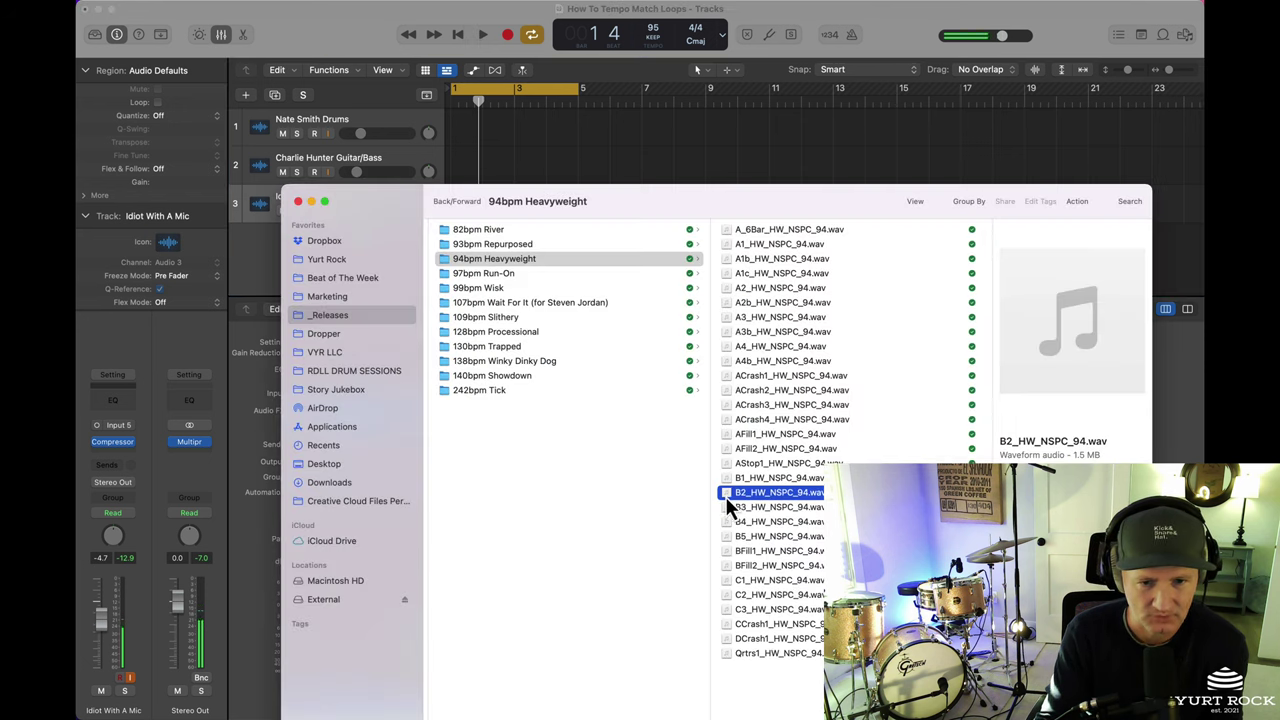
pyautogui.moveTo(727, 497); pyautogui.dragTo(454, 130)
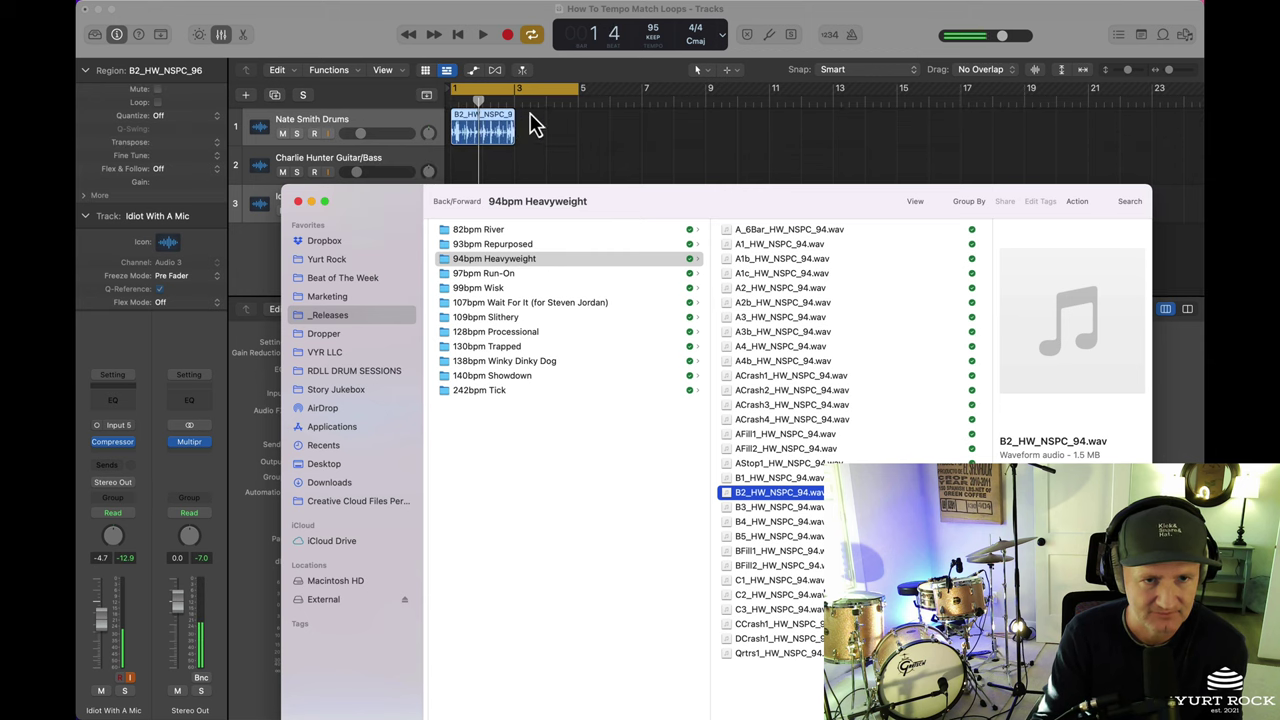
# - Loop the drum region across more bars and extend the cycle range to bar 17
pyautogui.moveTo(515, 122)
pyautogui.mouseDown()
pyautogui.moveTo(905, 145)
pyautogui.moveTo(877, 134)
pyautogui.mouseUp()
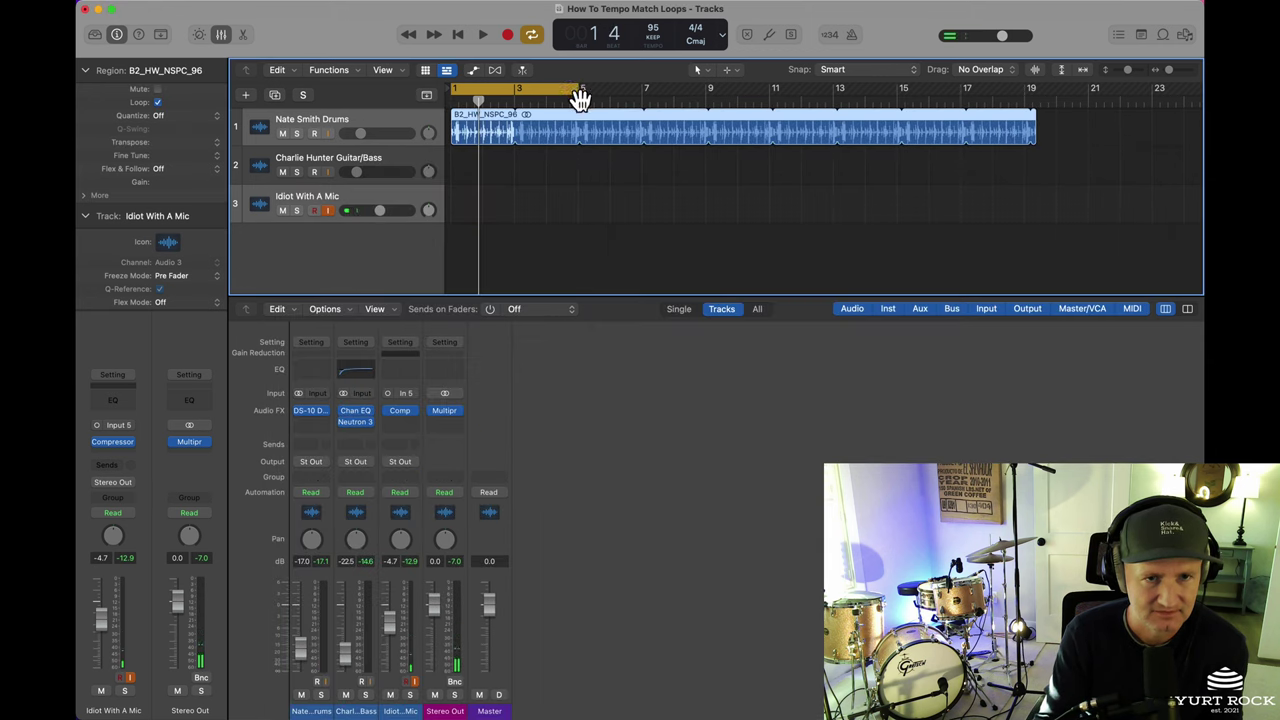
pyautogui.moveTo(578, 90); pyautogui.dragTo(962, 90)
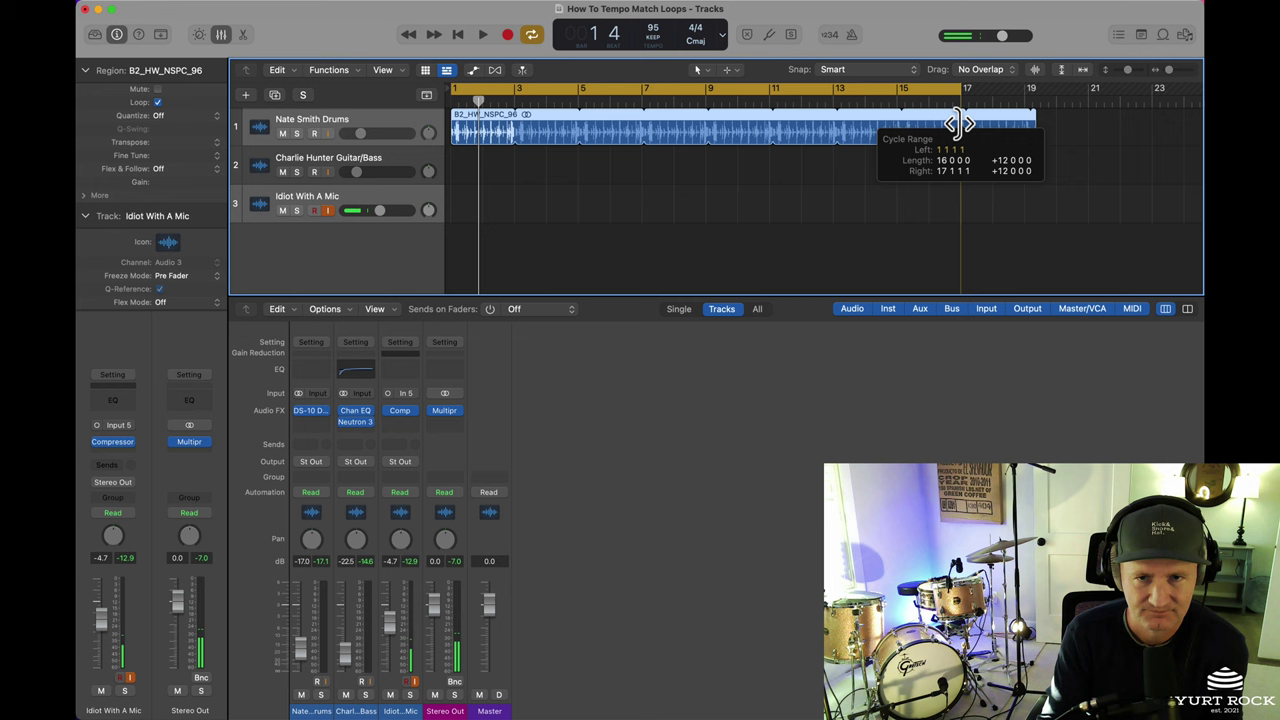
pyautogui.press('super+Tab')
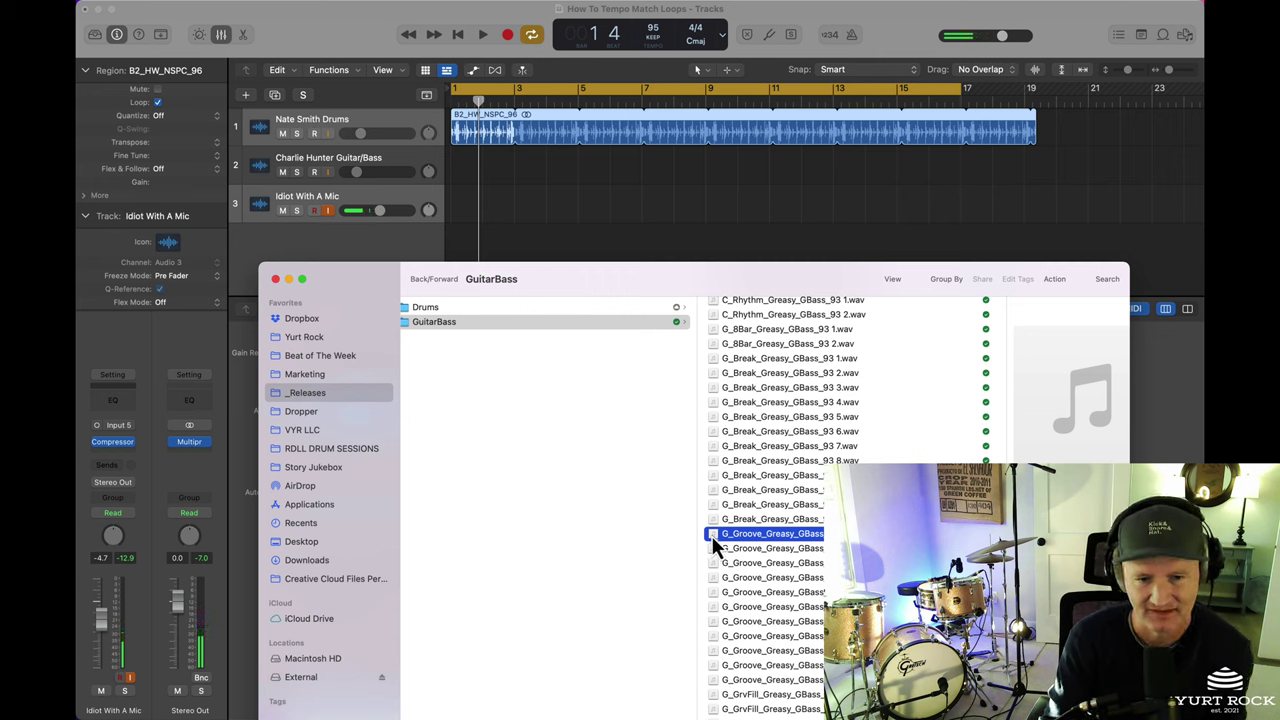
# - Drop the G_Groove_Greasy_GBass loop onto the Charlie Hunter Guitar/Bass track at bar 1
pyautogui.moveTo(711, 535); pyautogui.dragTo(450, 178)
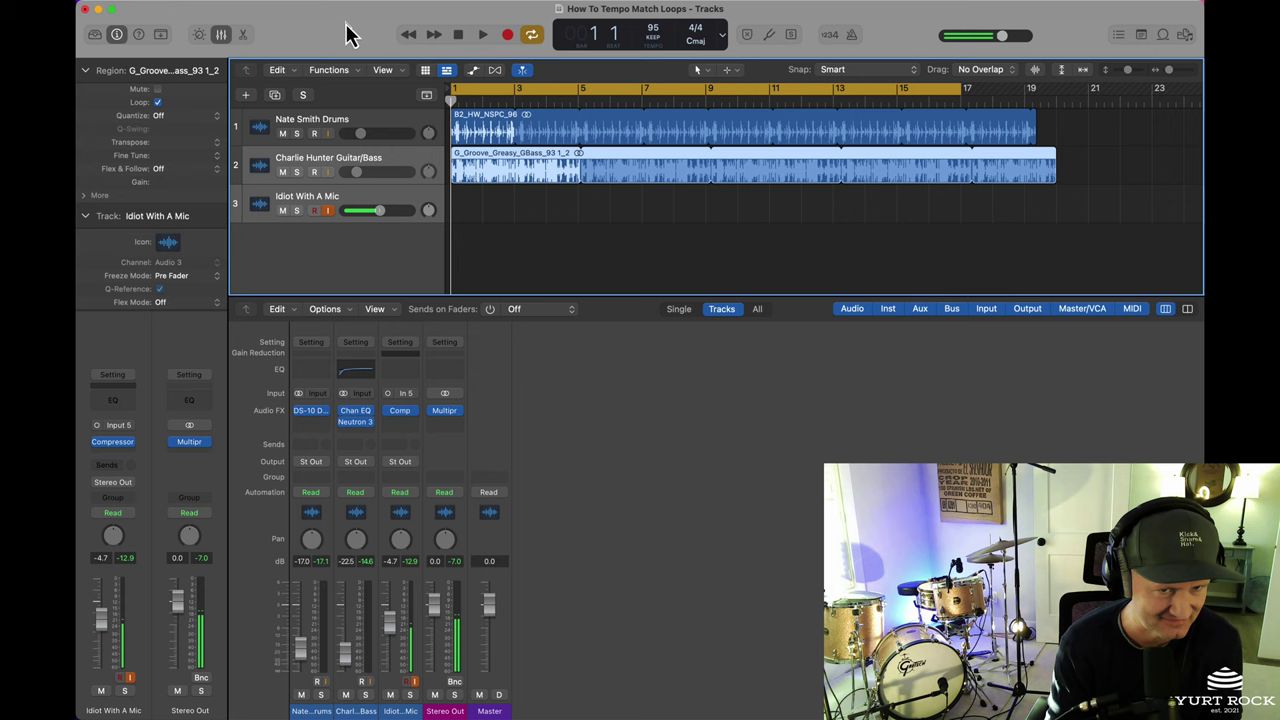
pyautogui.press('space')
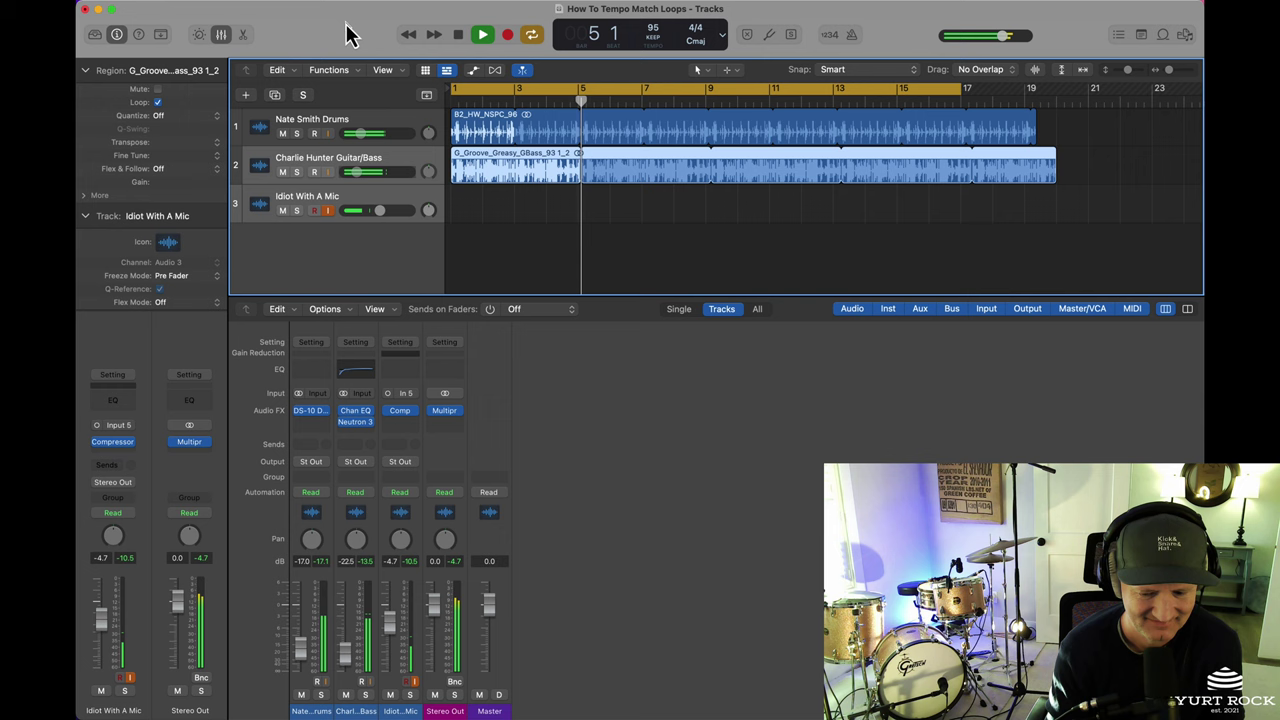
pyautogui.press('space')
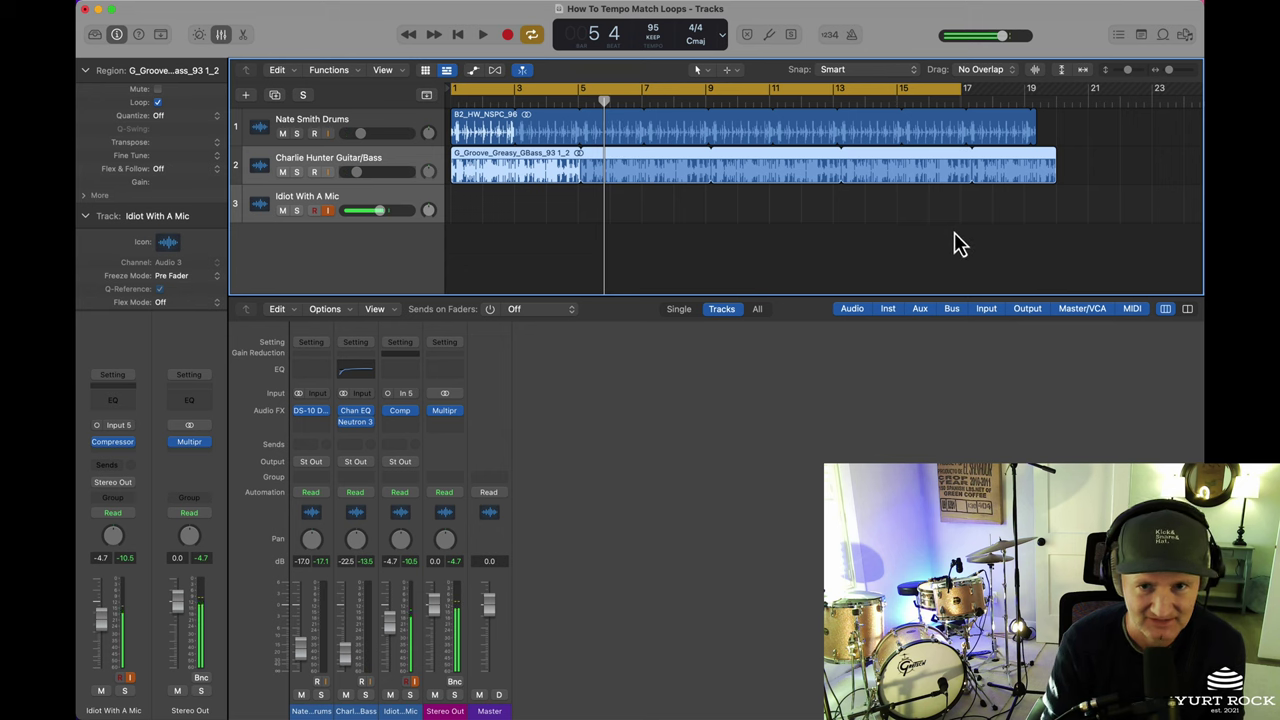
pyautogui.hscroll(1, 1036, 261)
pyautogui.hscroll(-1, 1025, 258)
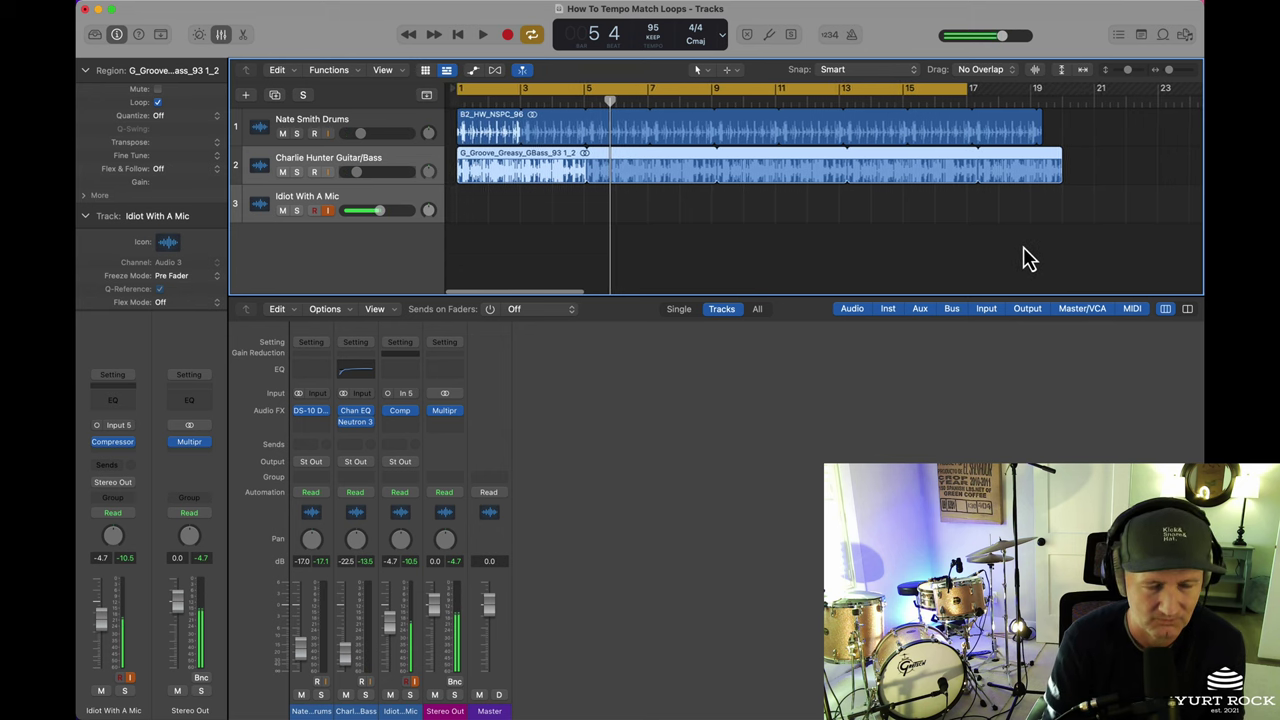
# - Delete both the drum and guitar/bass loop regions, leaving the tracks empty
pyautogui.moveTo(1002, 248); pyautogui.dragTo(480, 130)
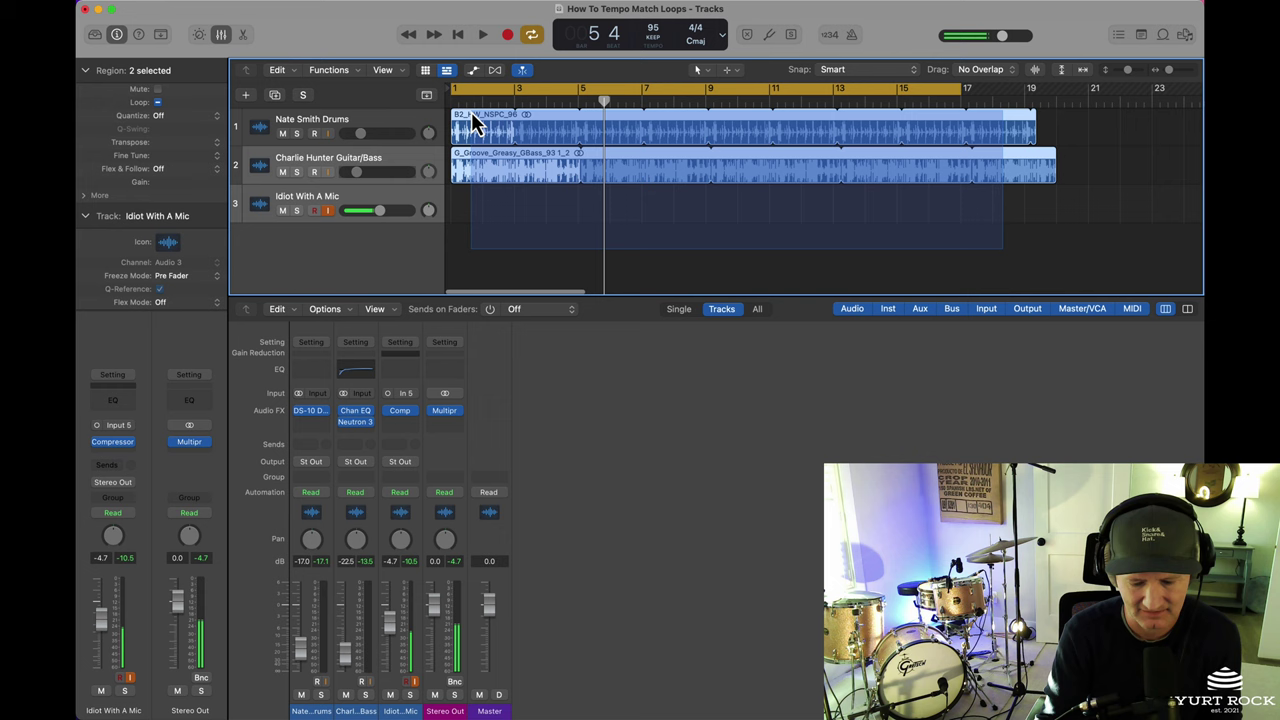
pyautogui.press('Delete')
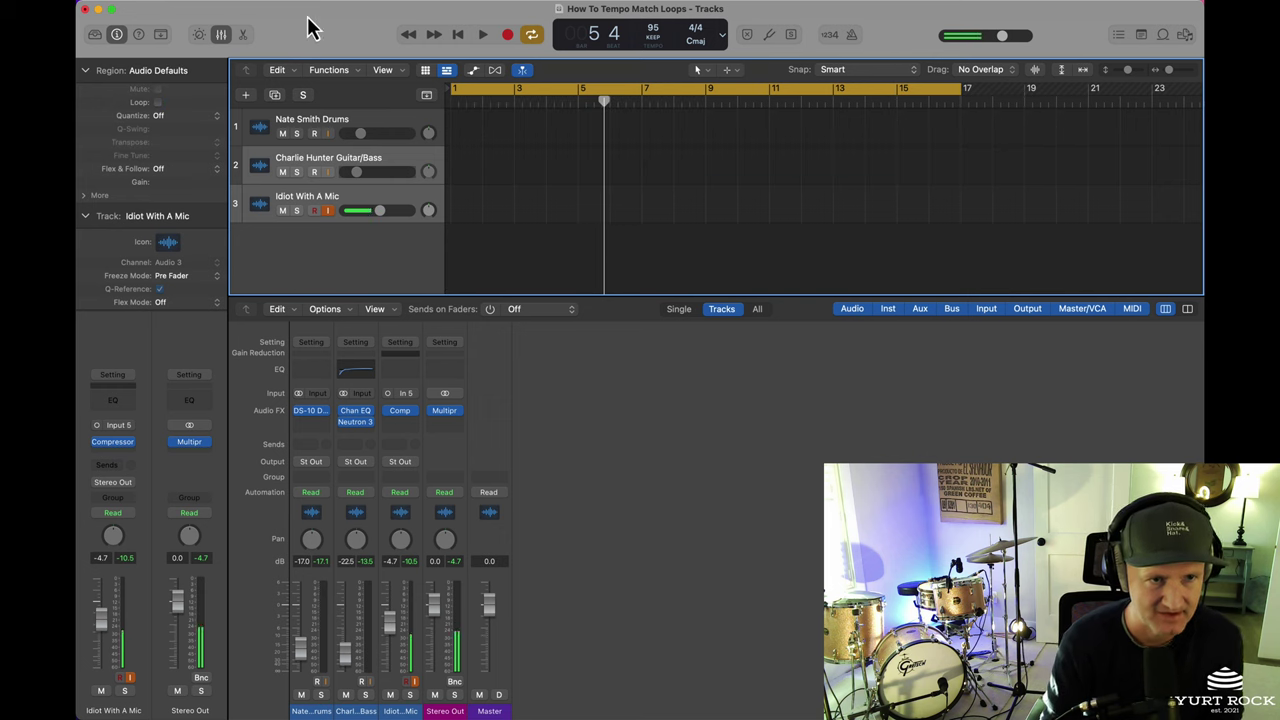
pyautogui.click(172, 3)
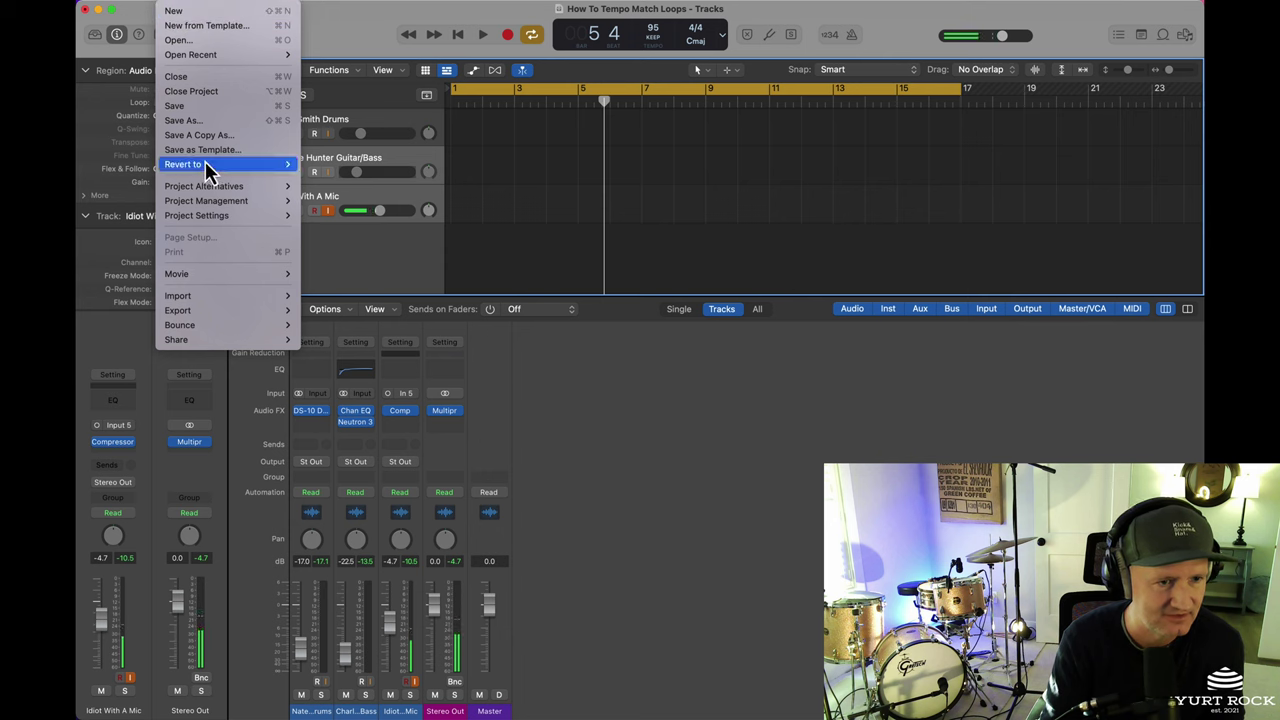
pyautogui.moveTo(197, 215)
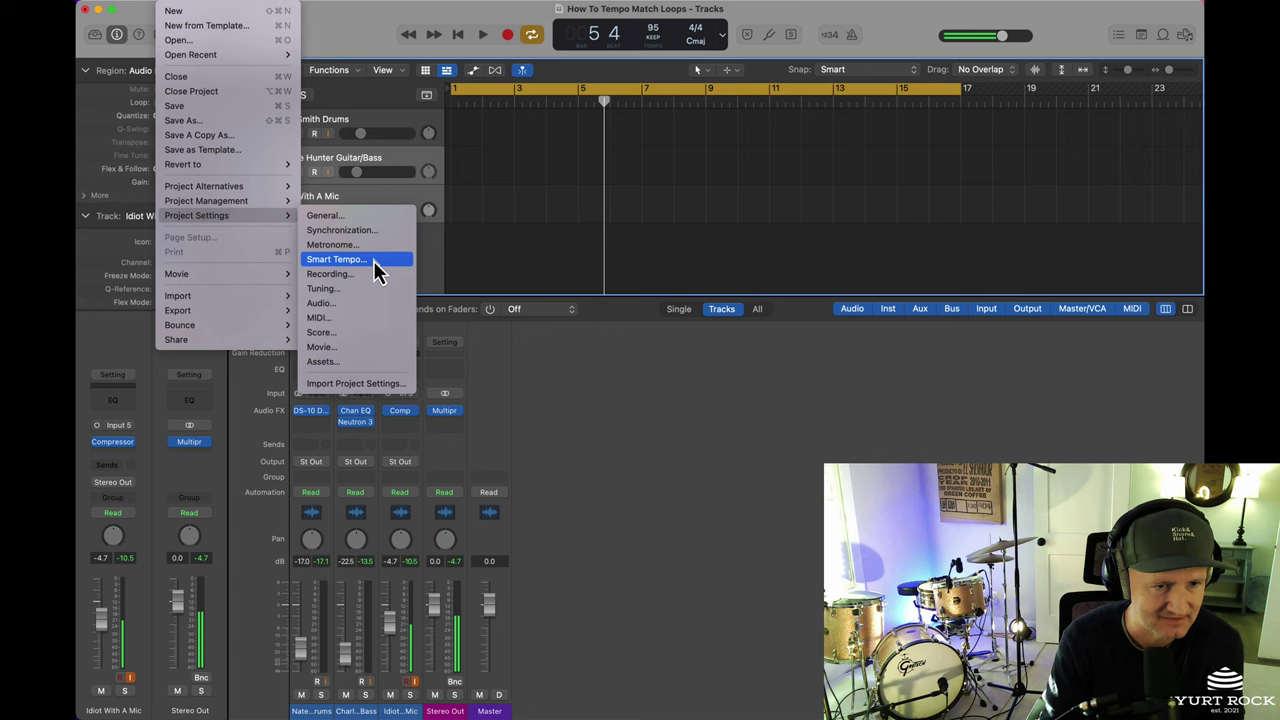
# - Set Smart Tempo's 'Set Imported Files To' option to On + Align Bars and Beats
pyautogui.click(374, 262)
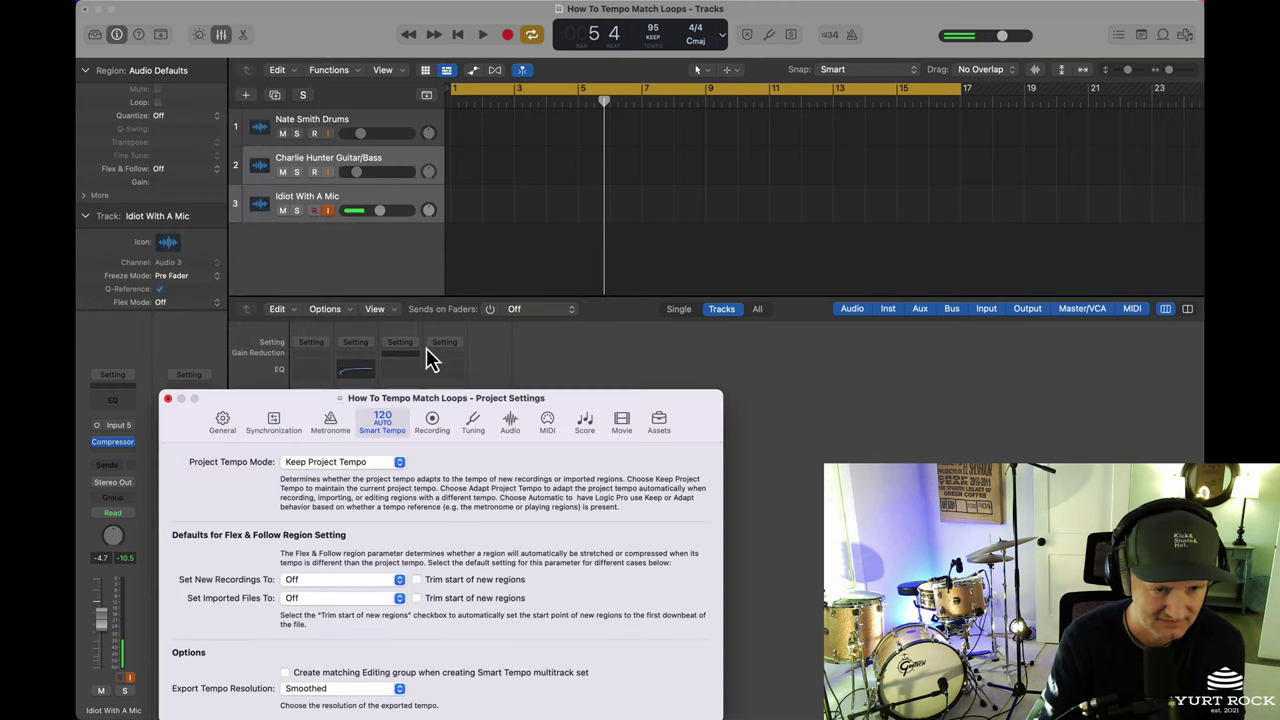
pyautogui.moveTo(554, 398); pyautogui.dragTo(561, 341)
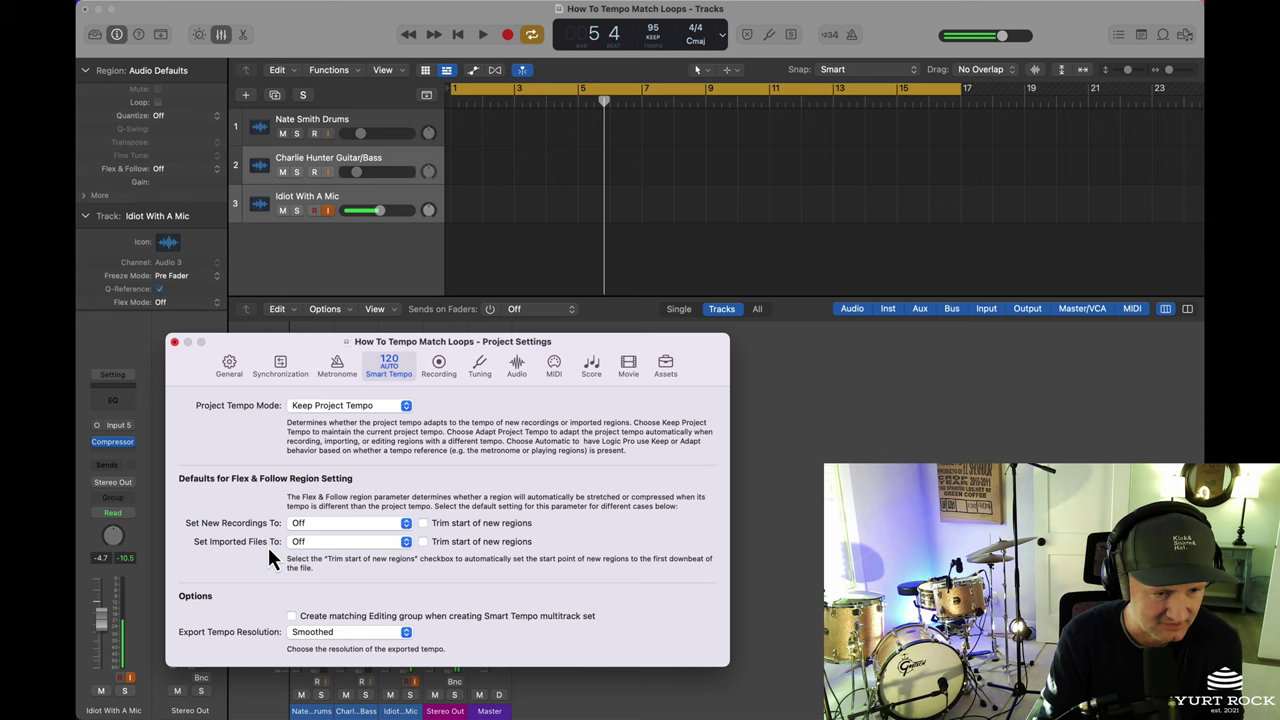
pyautogui.click(334, 543)
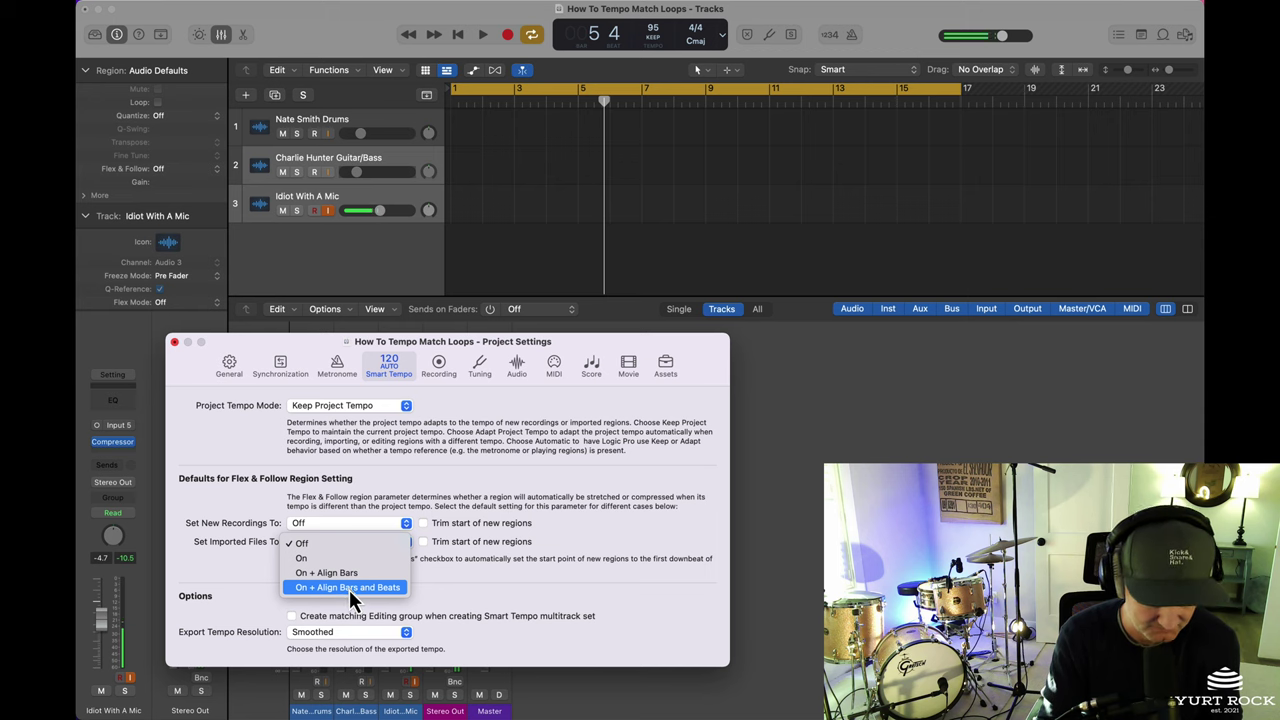
pyautogui.click(350, 590)
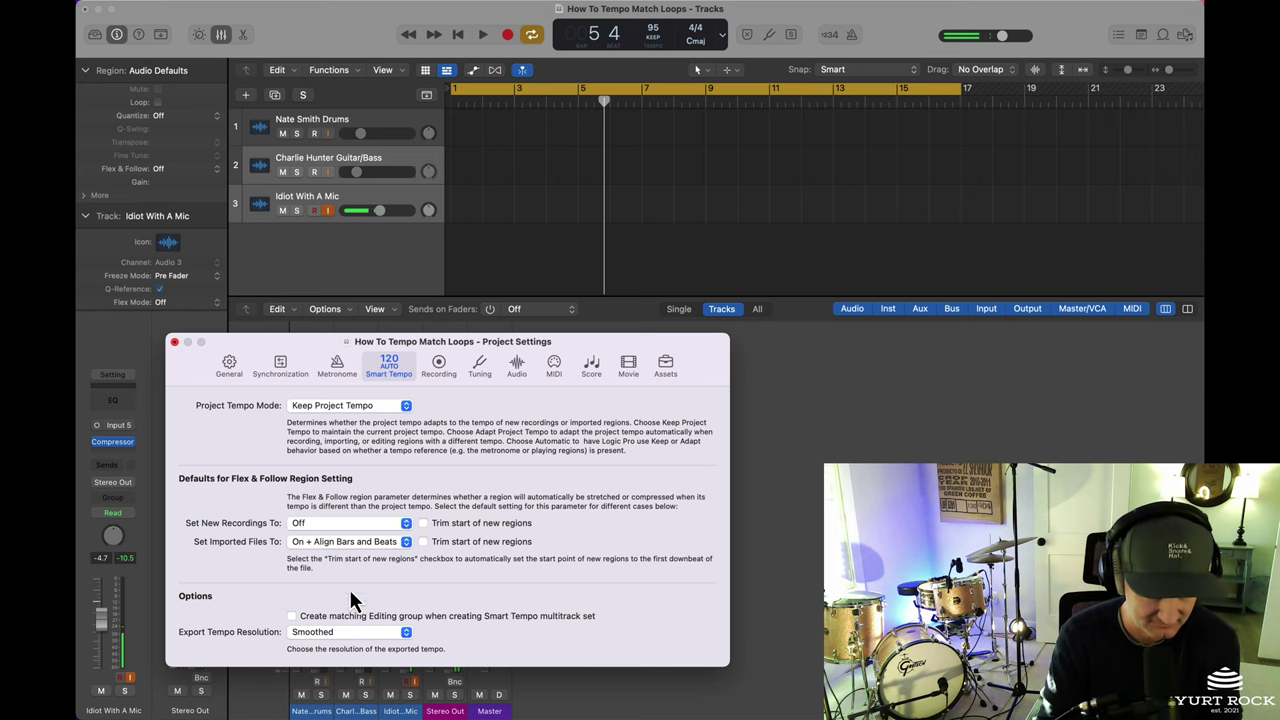
pyautogui.click(174, 342)
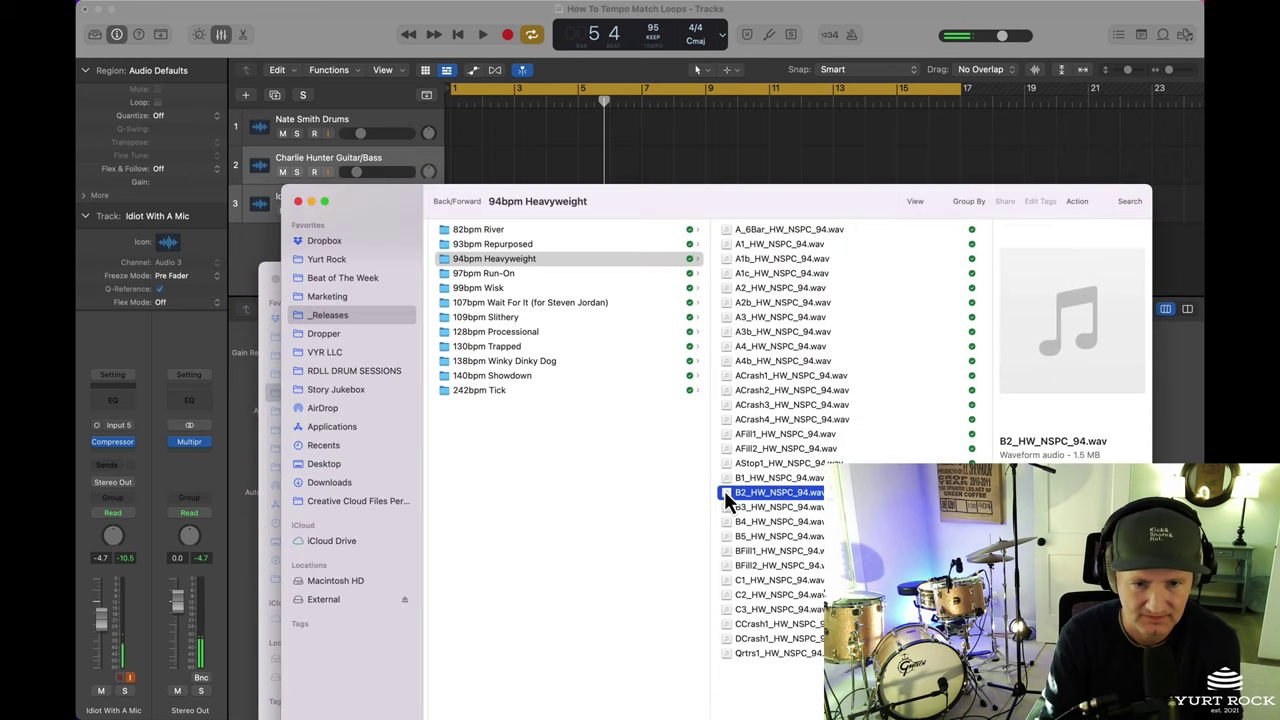
# - Place B2_HW_NSPC_94.wav on Nate Smith Drums at bar 1 and loop it to bar 17
pyautogui.moveTo(725, 491); pyautogui.dragTo(448, 122)
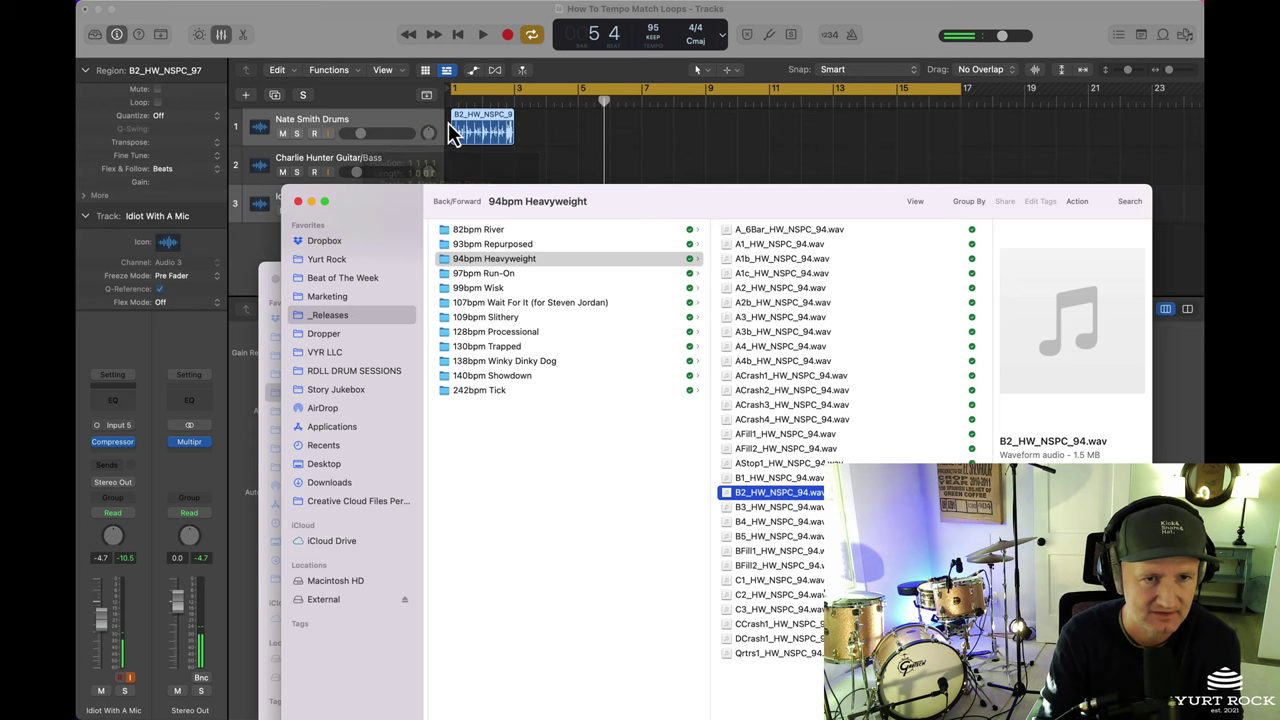
pyautogui.click(600, 125)
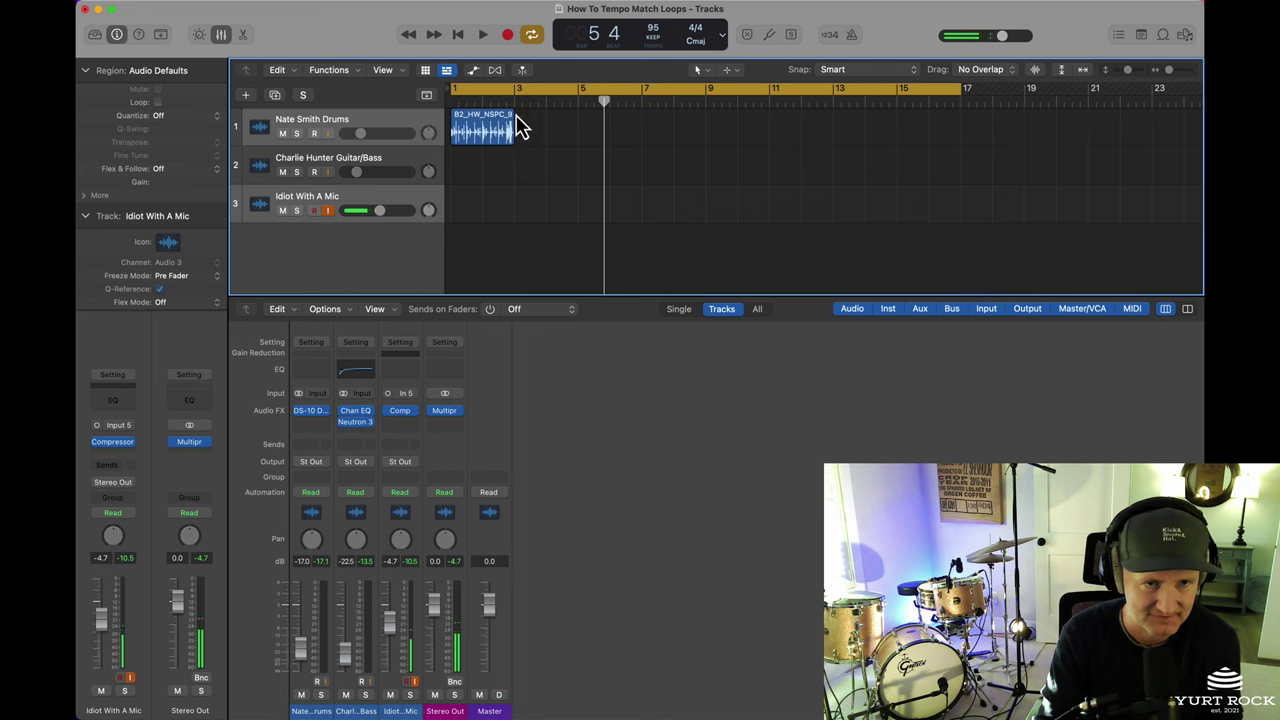
pyautogui.moveTo(523, 114)
pyautogui.mouseDown()
pyautogui.moveTo(638, 130)
pyautogui.moveTo(962, 132)
pyautogui.mouseUp()
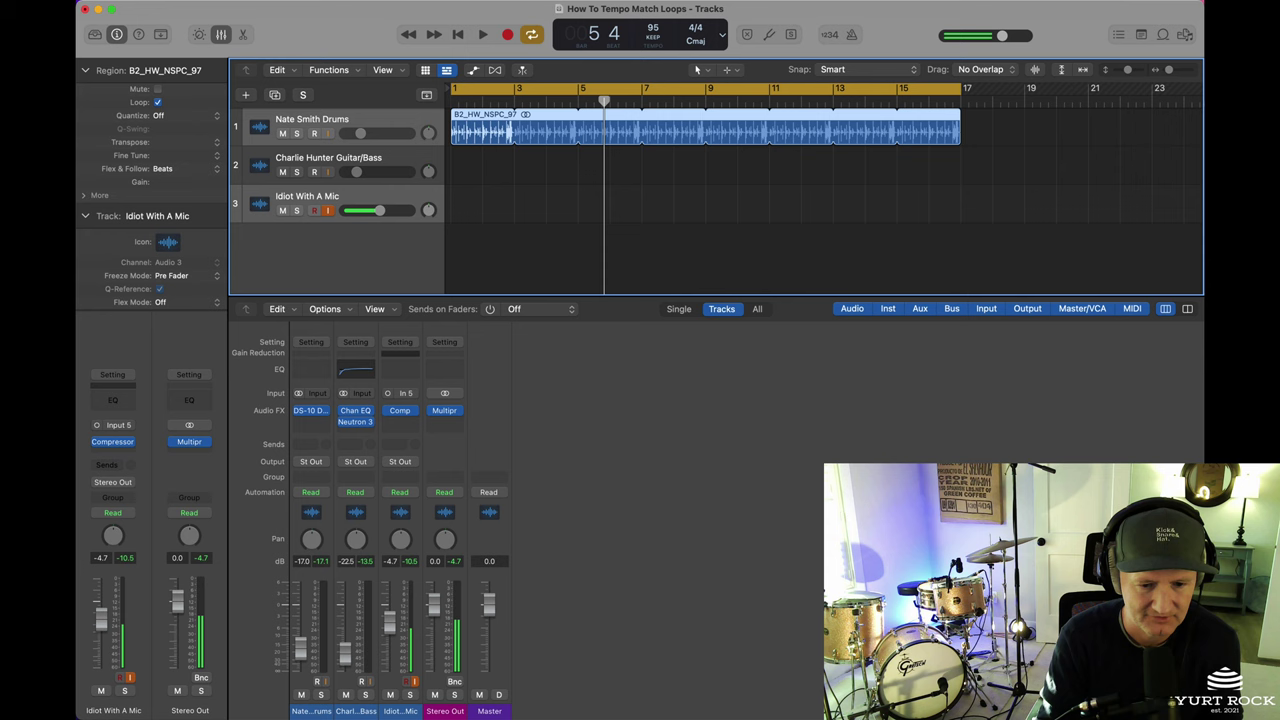
pyautogui.press('super+Tab')
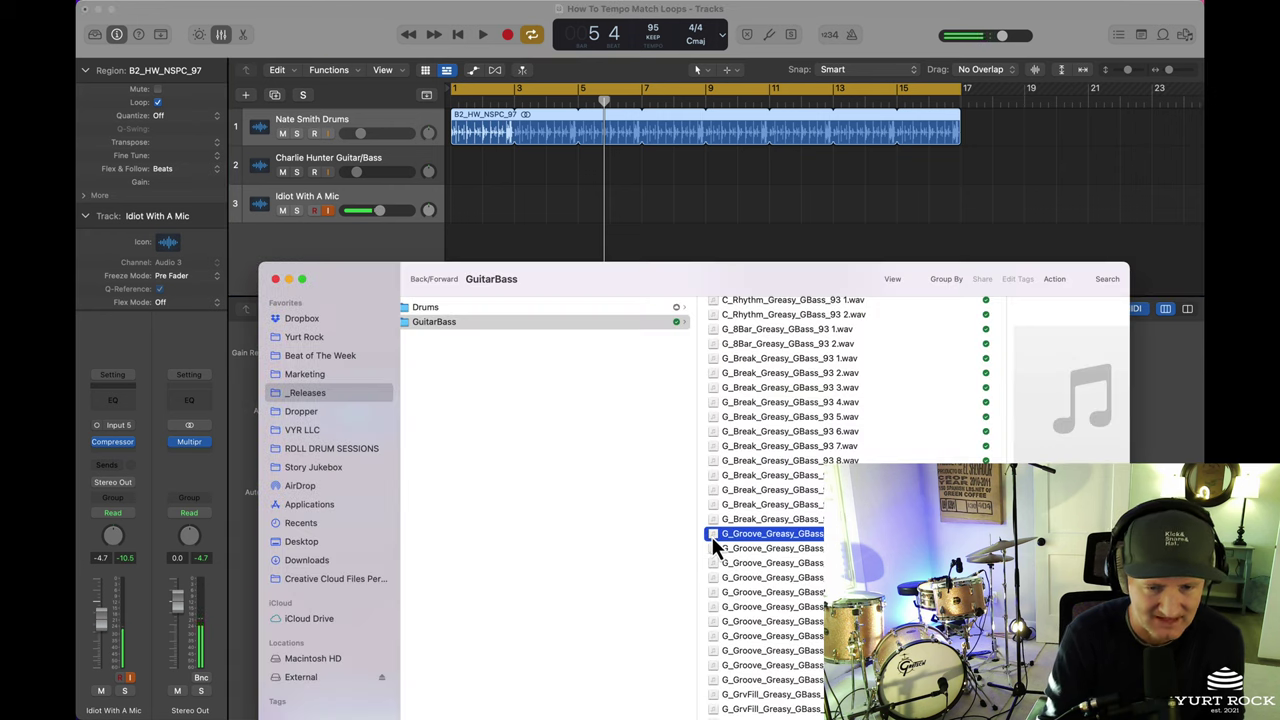
# - Drop the G_Groove_Greasy_GBass loop on track 2 at bar 1 and loop it to bar 17
pyautogui.moveTo(711, 534); pyautogui.dragTo(446, 166)
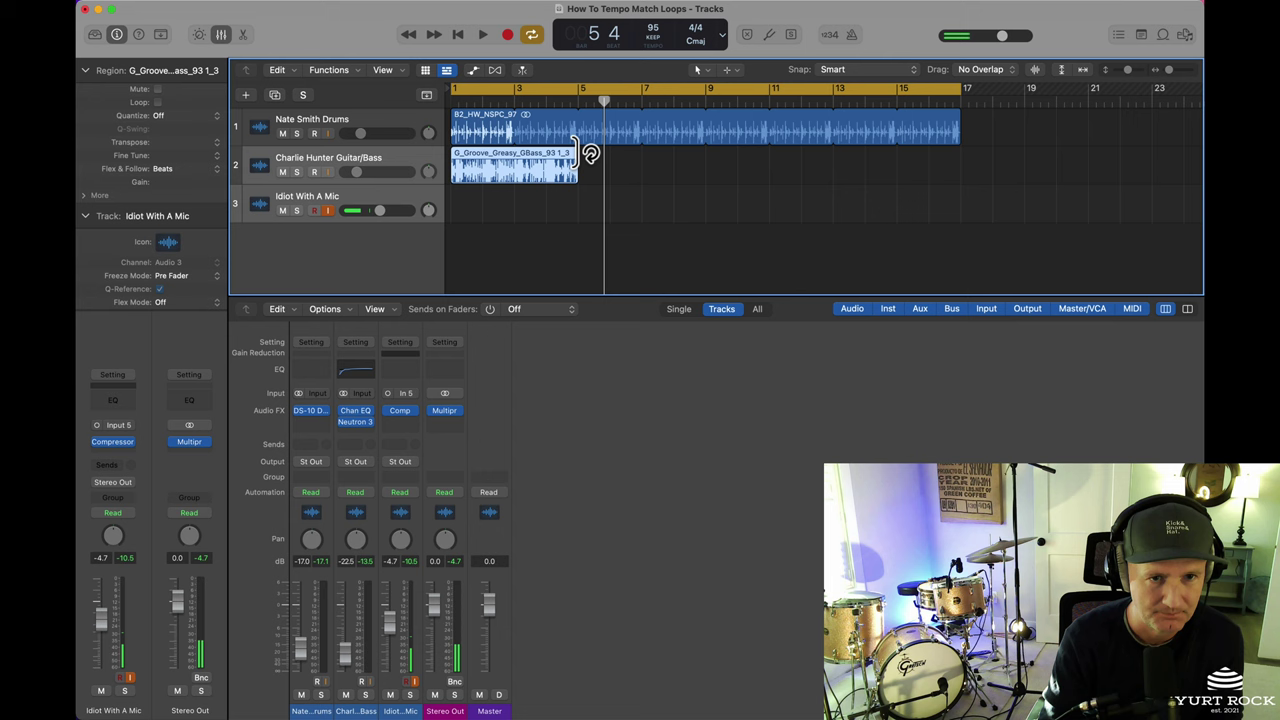
pyautogui.moveTo(576, 150); pyautogui.dragTo(968, 165)
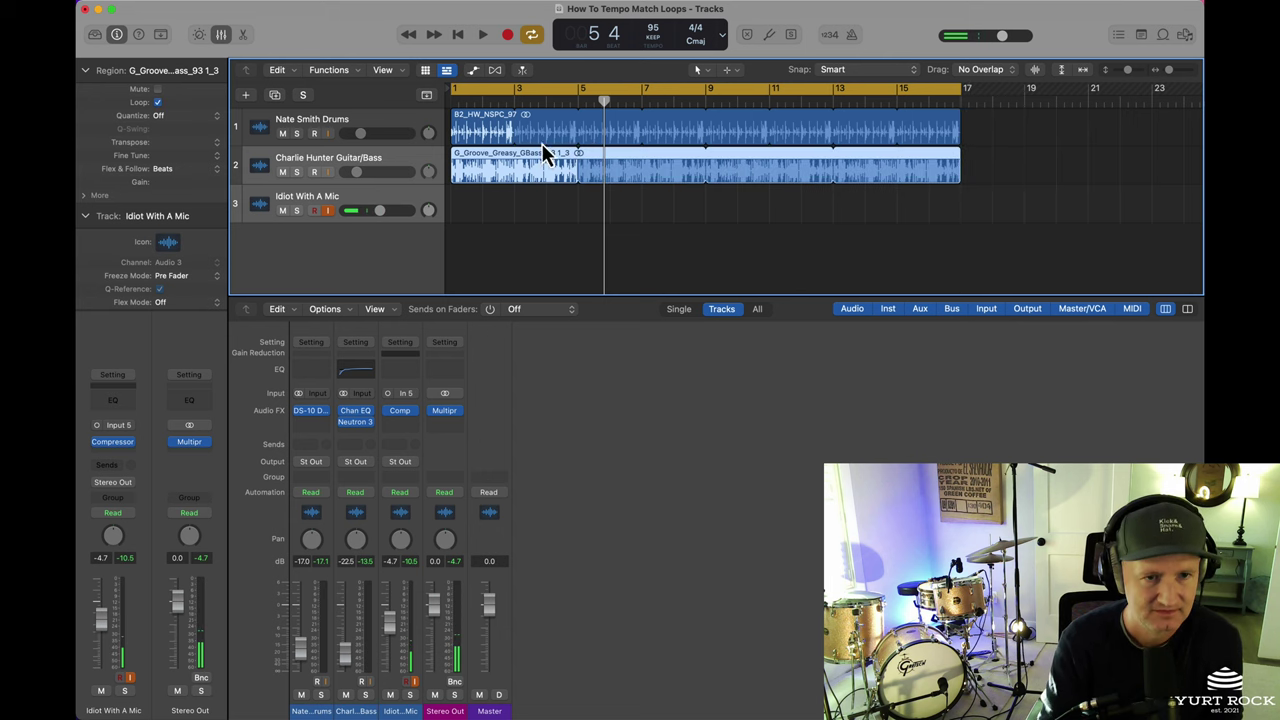
# - Play the drum and bass loops together from bar 1 at 95 BPM
pyautogui.click(459, 35)
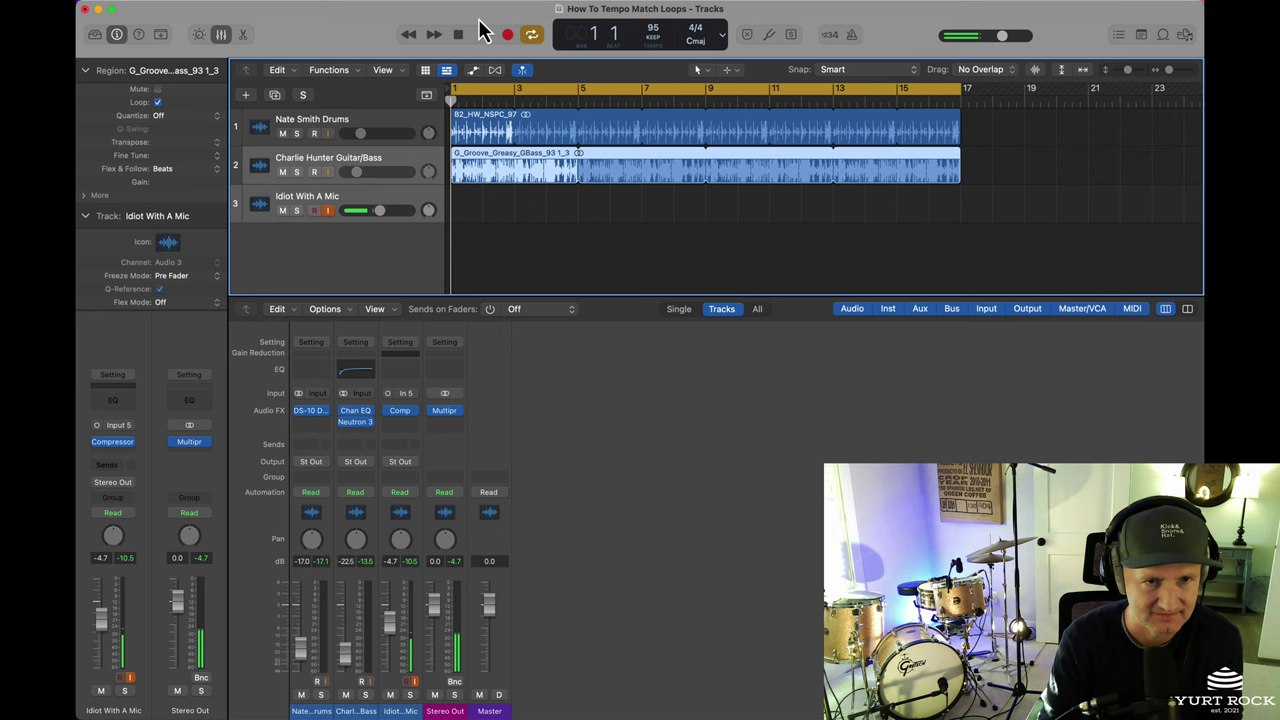
pyautogui.press('space')
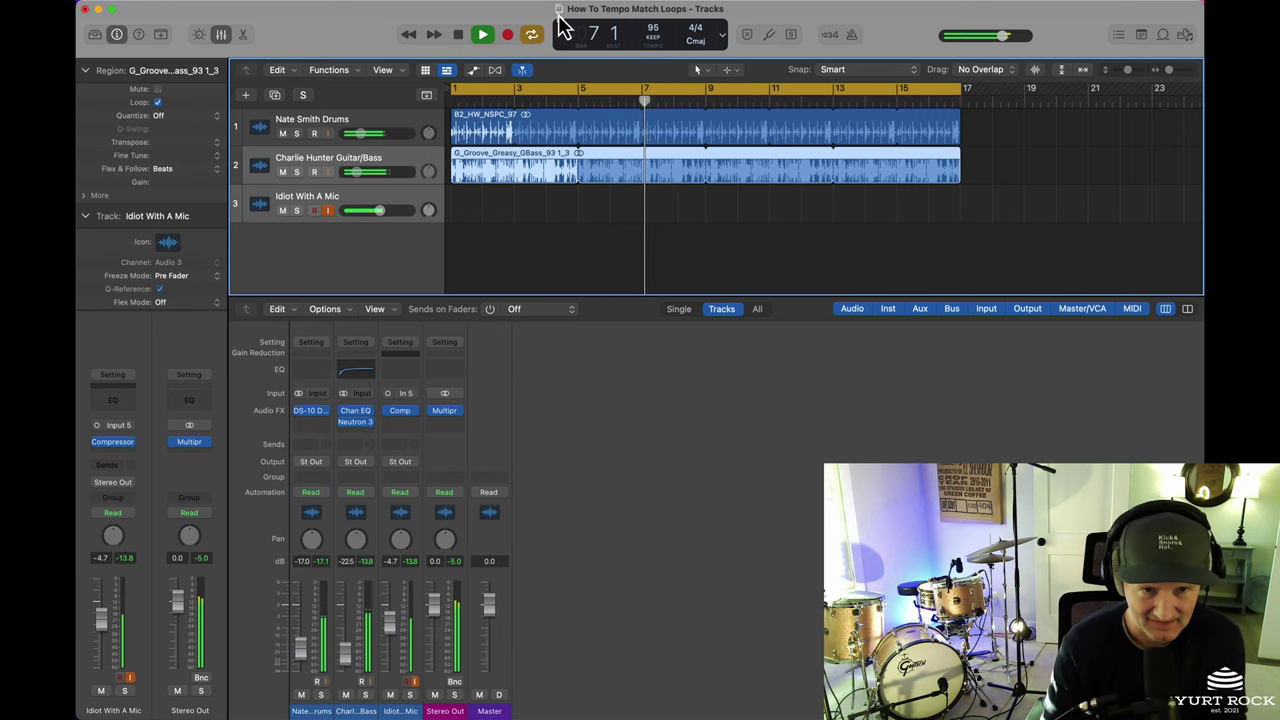
# - Raise the tempo to 105 BPM and replay both loops from bar 1
pyautogui.press('space')
pyautogui.moveTo(652, 24); pyautogui.dragTo(660, 36)
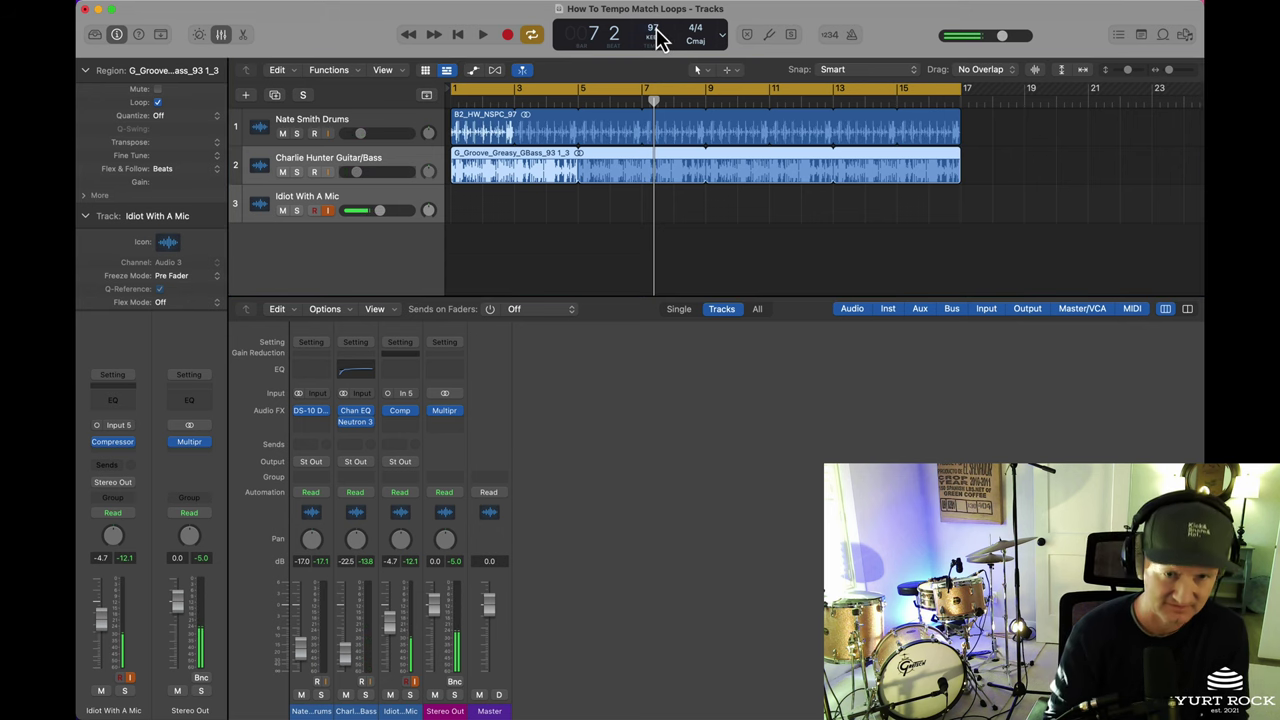
pyautogui.click(462, 34)
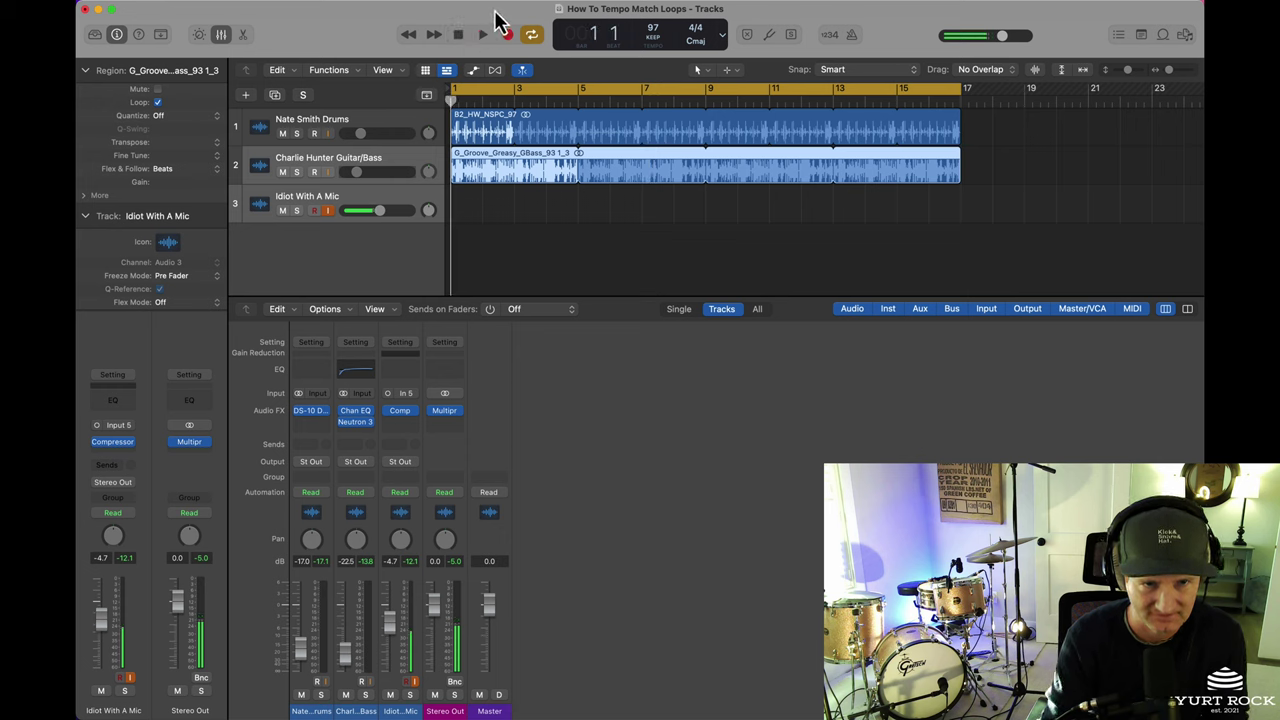
pyautogui.press('space')
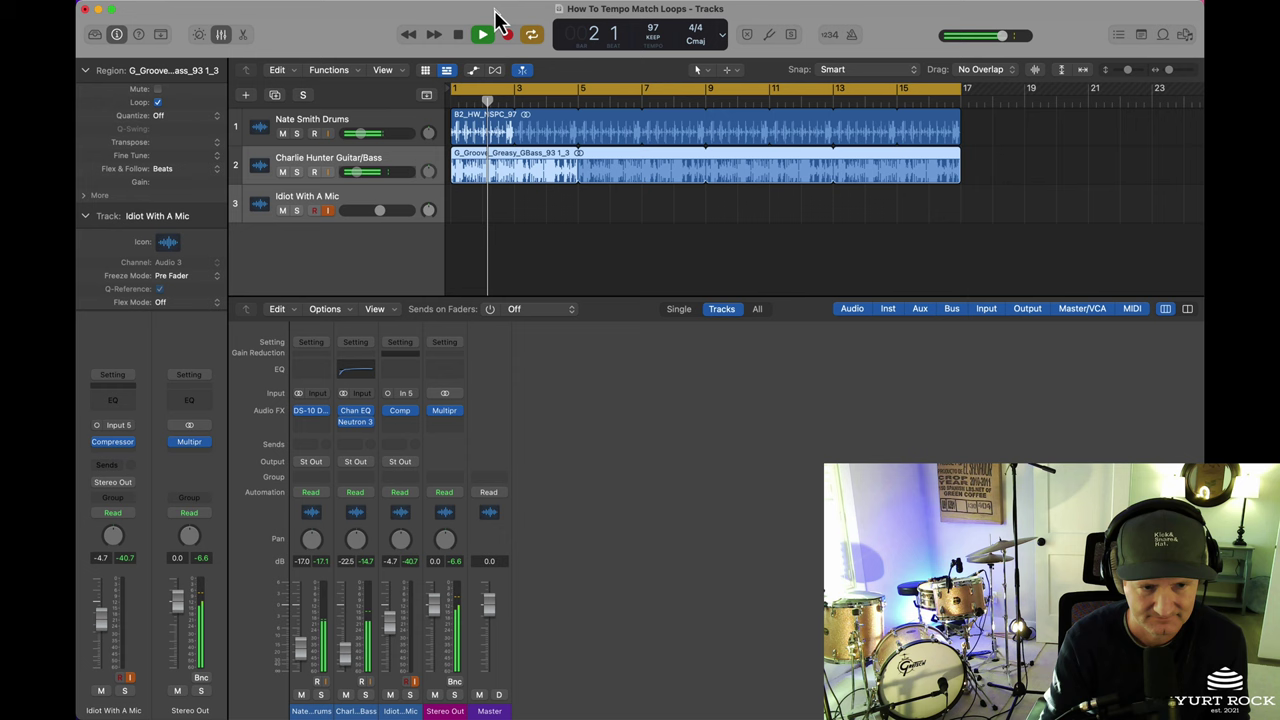
pyautogui.press('space')
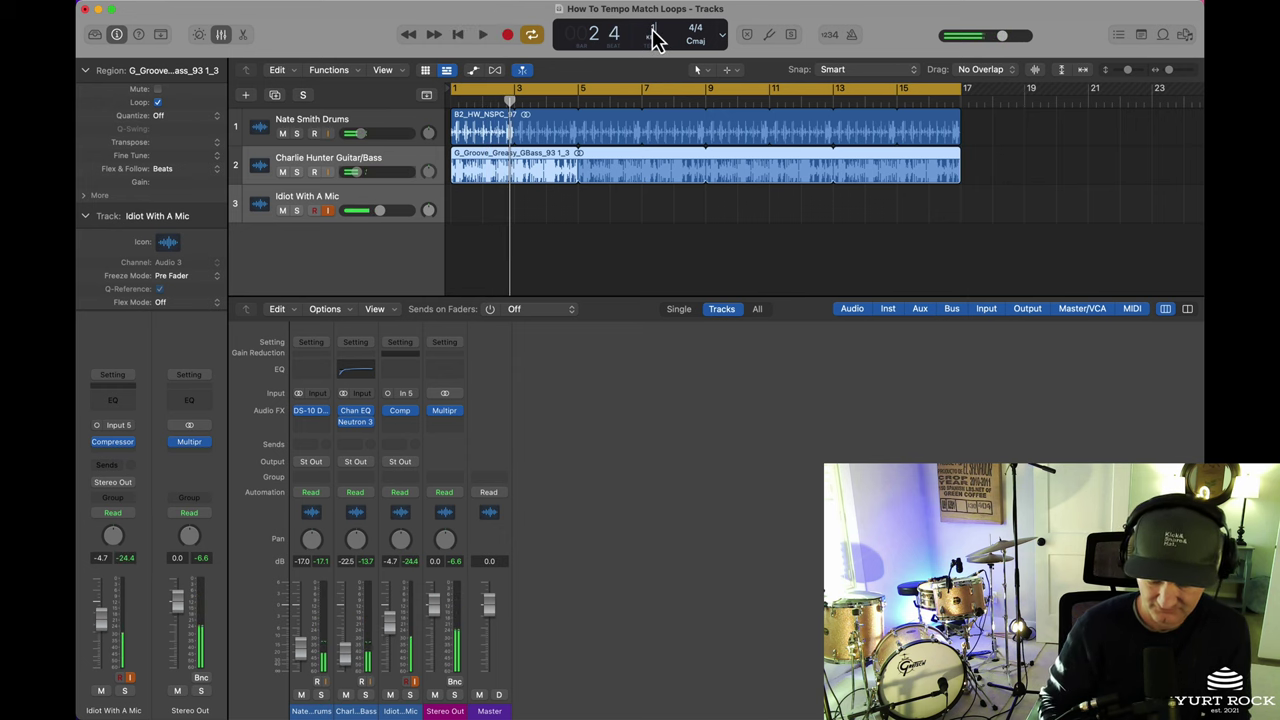
pyautogui.write('05')
pyautogui.press('space')
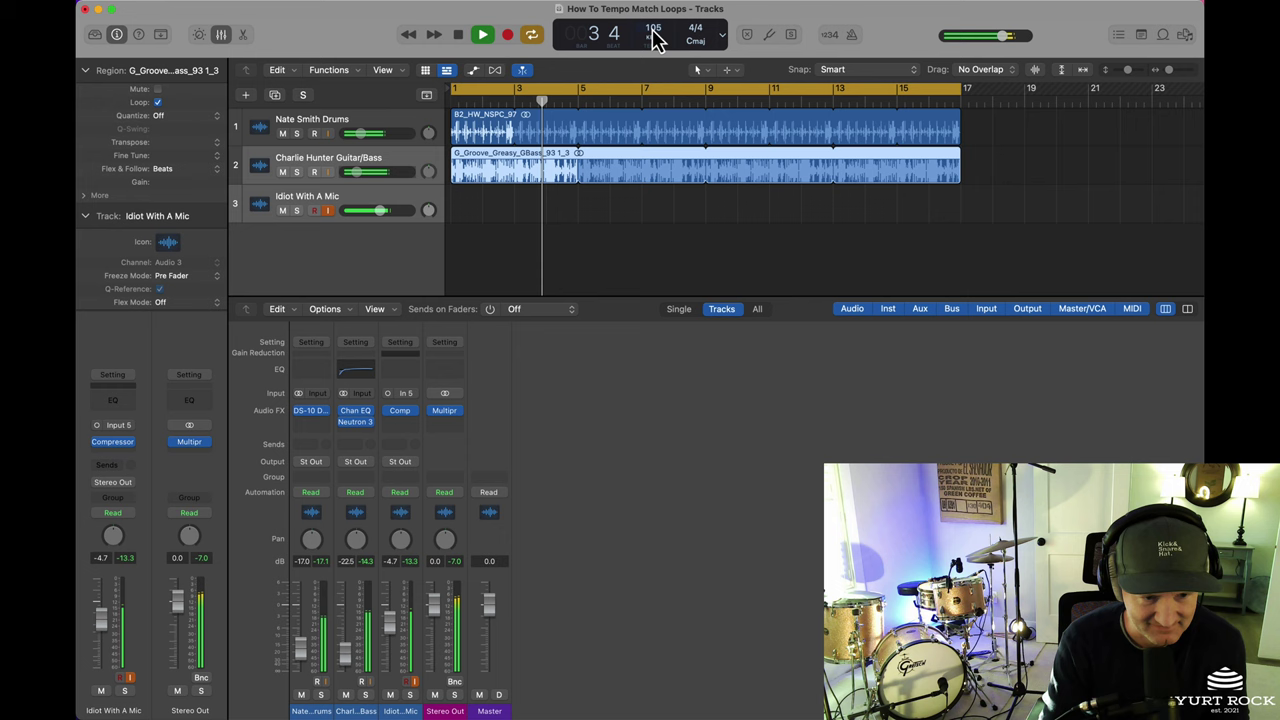
# - Return the tempo to 95 BPM and replay both loops from bar 1
pyautogui.click(457, 33)
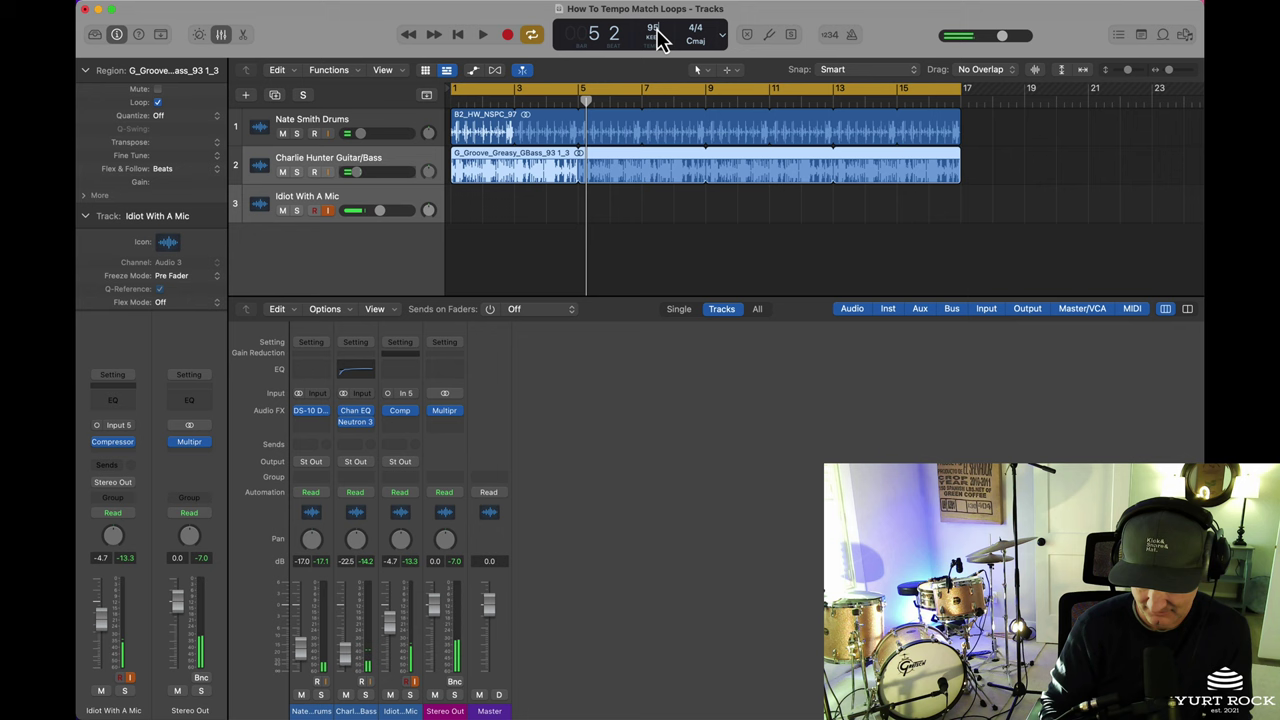
pyautogui.click(456, 35)
pyautogui.press('space')
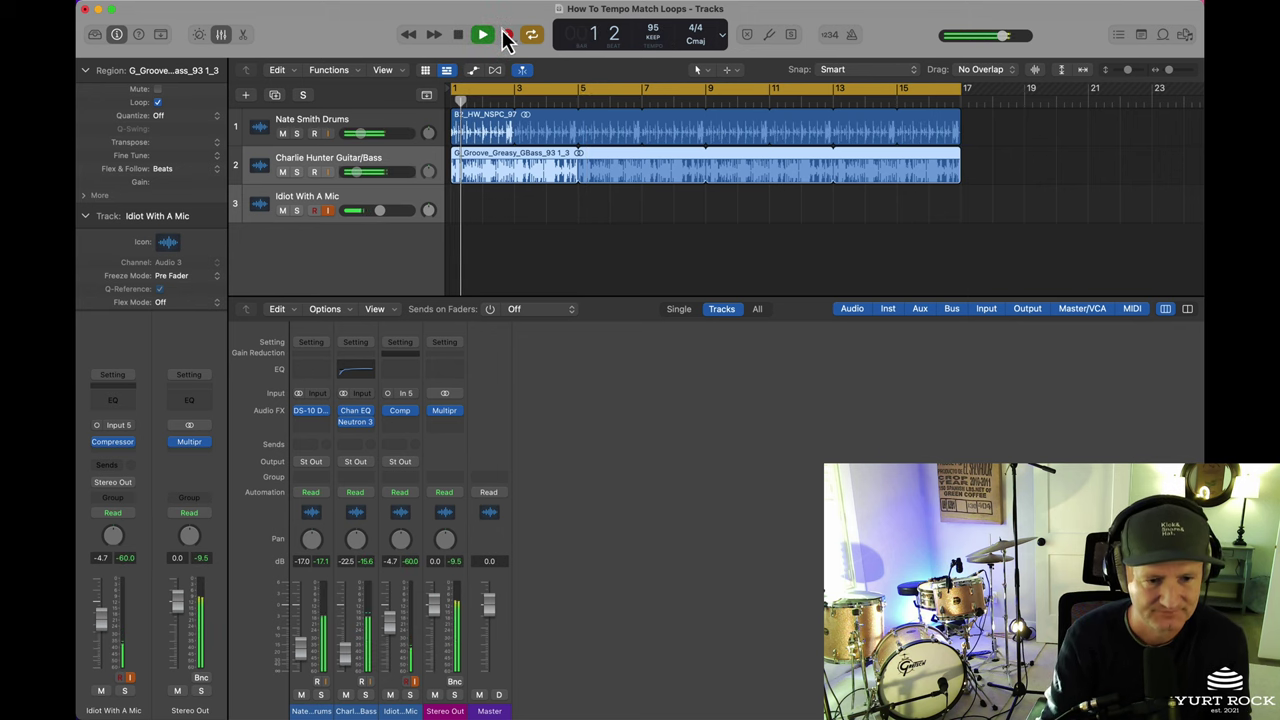